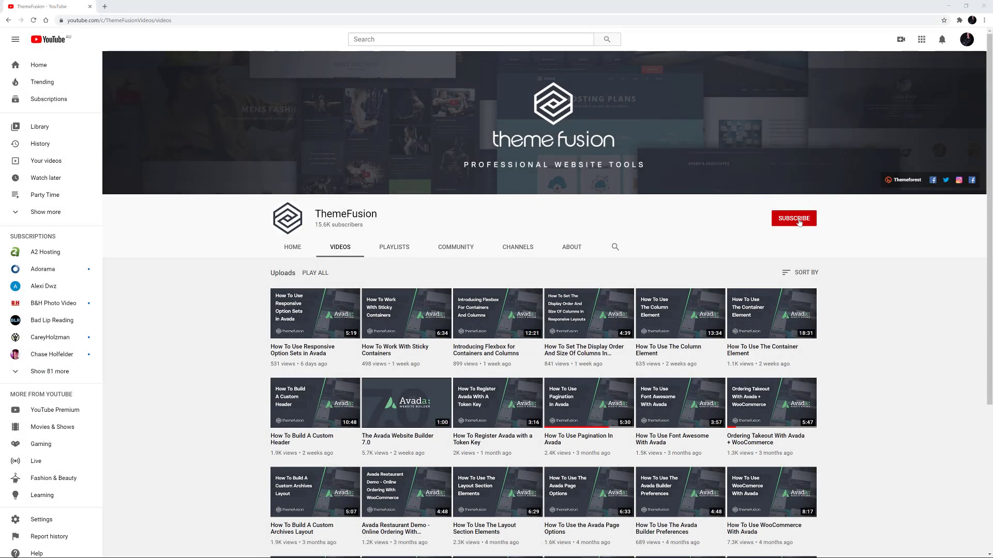
Subscribe to the ThemeFusion channel and choose its notification setting.
{"action": "left_click", "coordinate": [799, 222]}
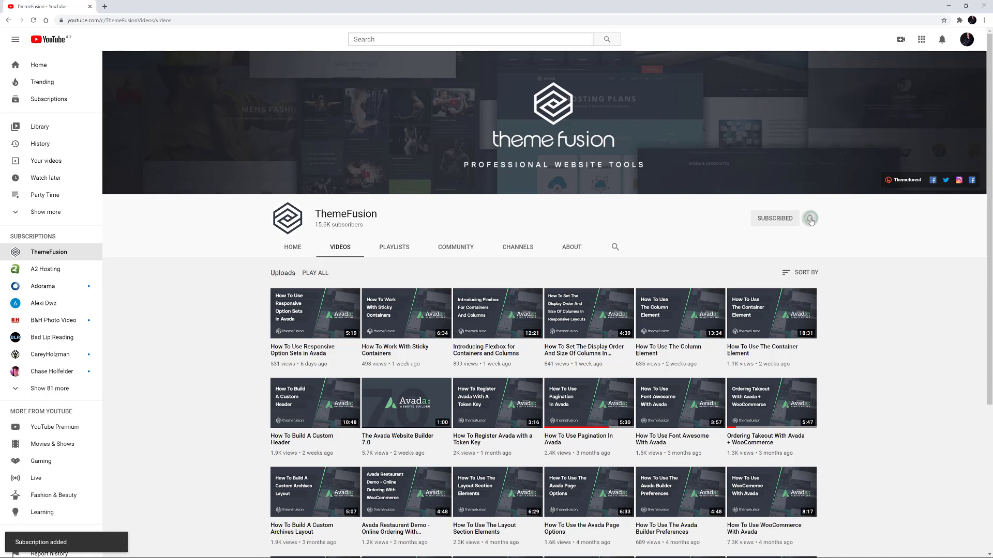
{"action": "left_click", "coordinate": [809, 218]}
{"action": "left_click", "coordinate": [815, 238]}
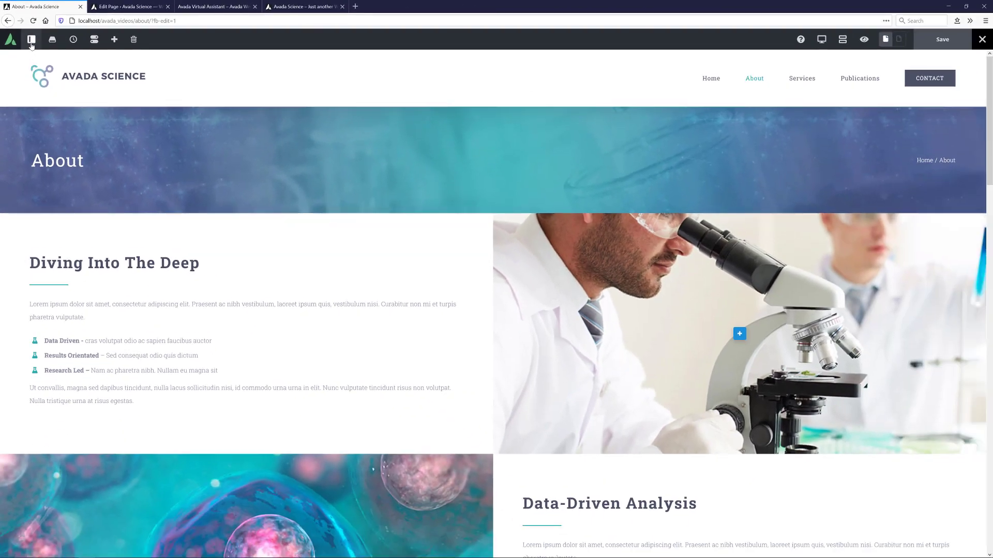
Show the builder sidebar for the About page, view the Global Options and bring up the Page Options.
{"action": "left_click", "coordinate": [37, 48]}
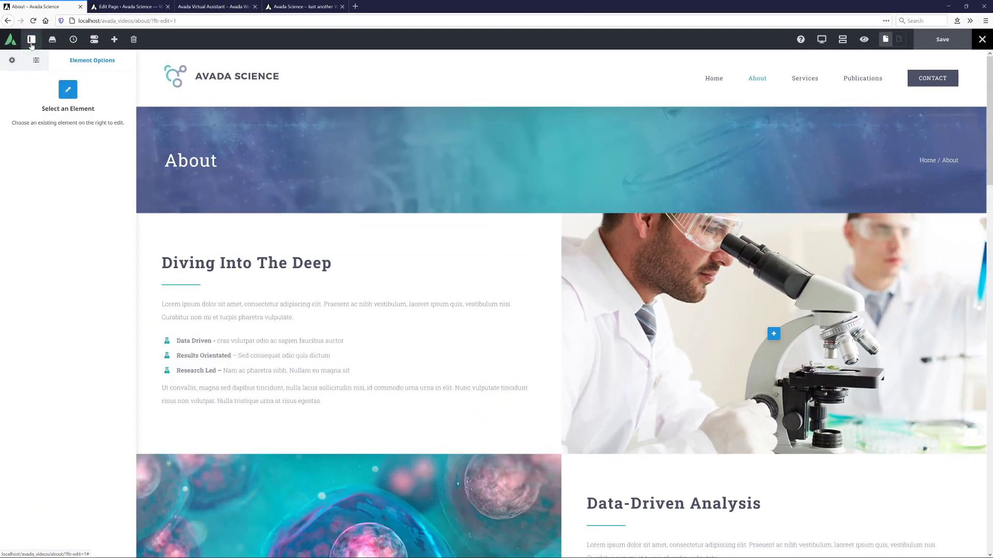
{"action": "left_click", "coordinate": [12, 61]}
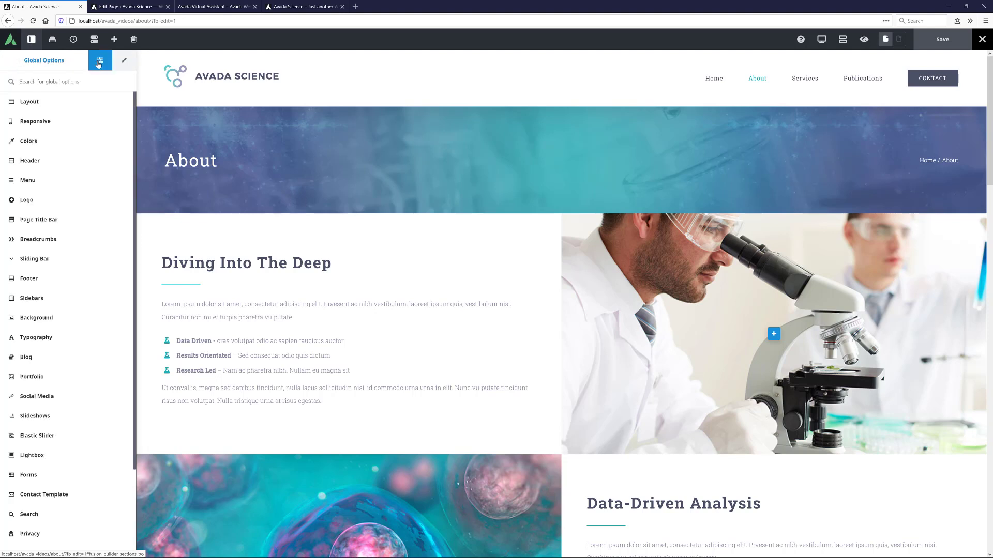
{"action": "left_click", "coordinate": [99, 63]}
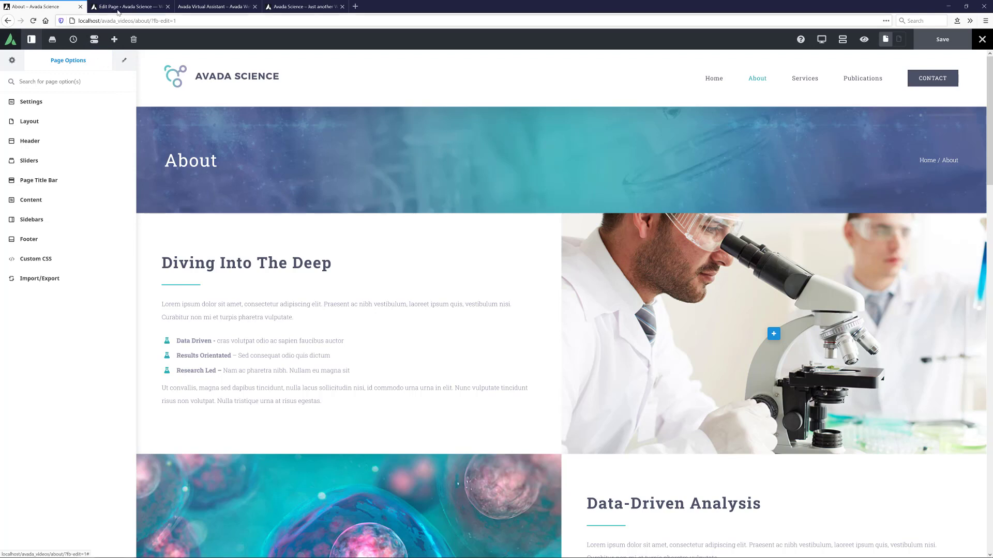
Look at the Avada Page Options below the Home page's back-end builder and return to the live About page.
{"action": "left_click", "coordinate": [135, 10]}
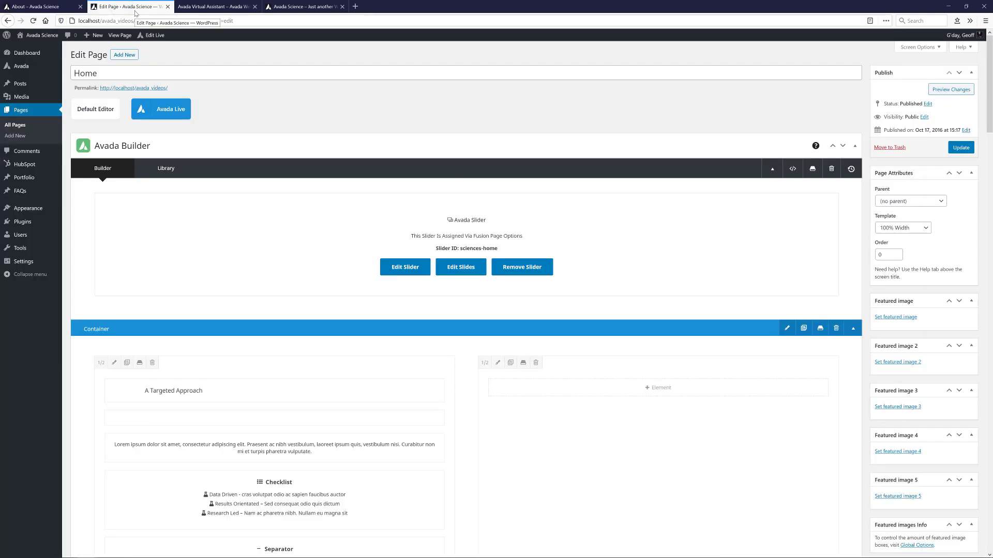
{"action": "key", "text": "End"}
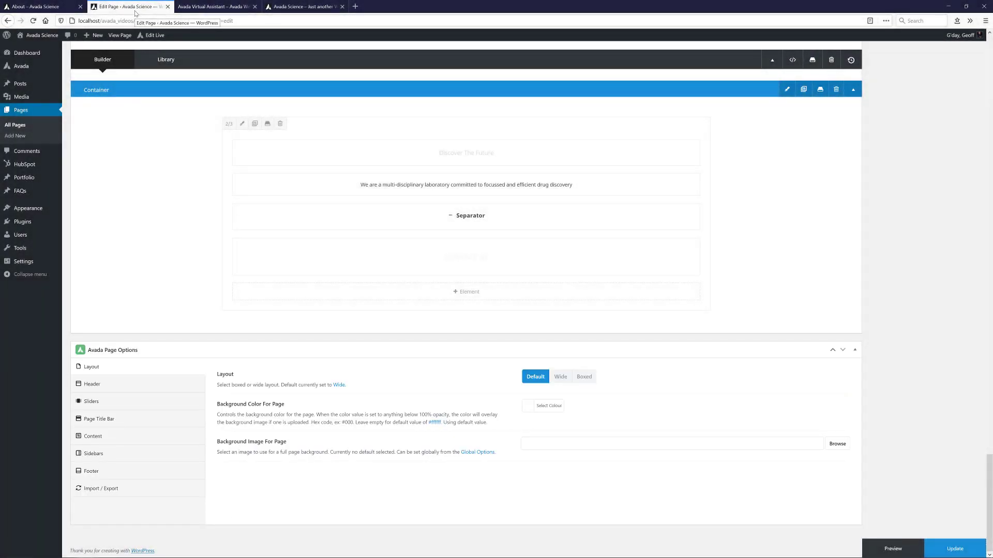
{"action": "left_click", "coordinate": [61, 11]}
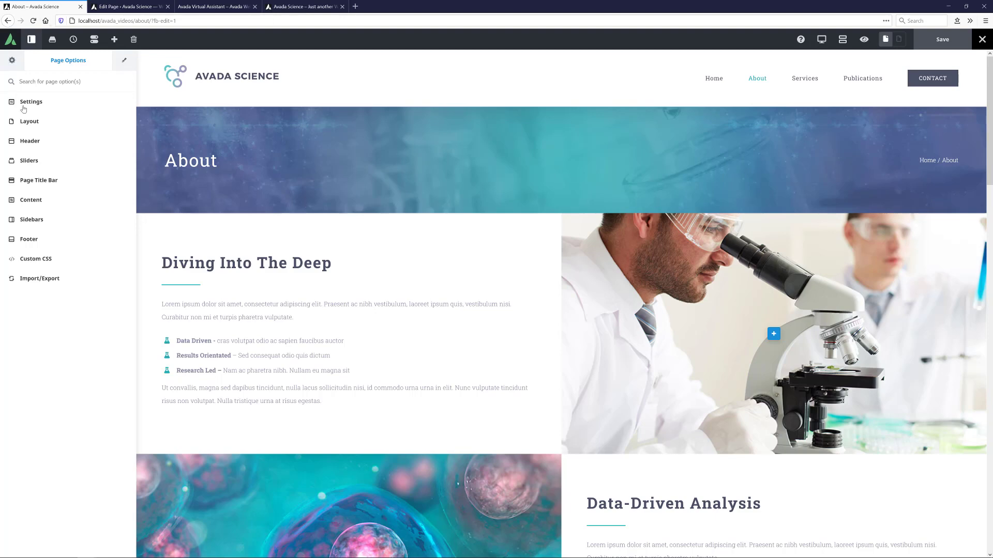
Review the About page's Settings, including title, slug, page attributes and featured images, and return to the options list.
{"action": "left_click", "coordinate": [24, 105]}
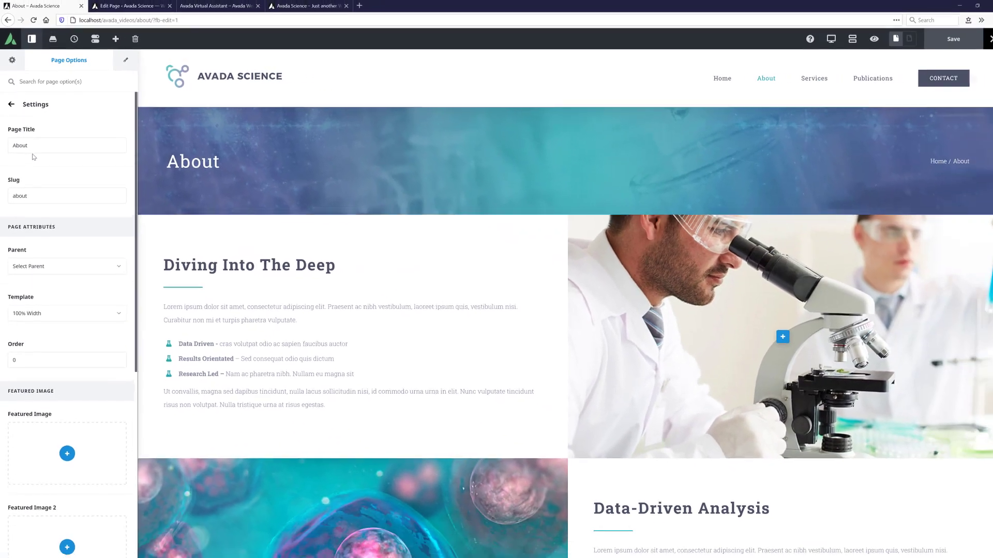
{"action": "scroll", "coordinate": [47, 217], "scroll_direction": "down", "scroll_amount": 5}
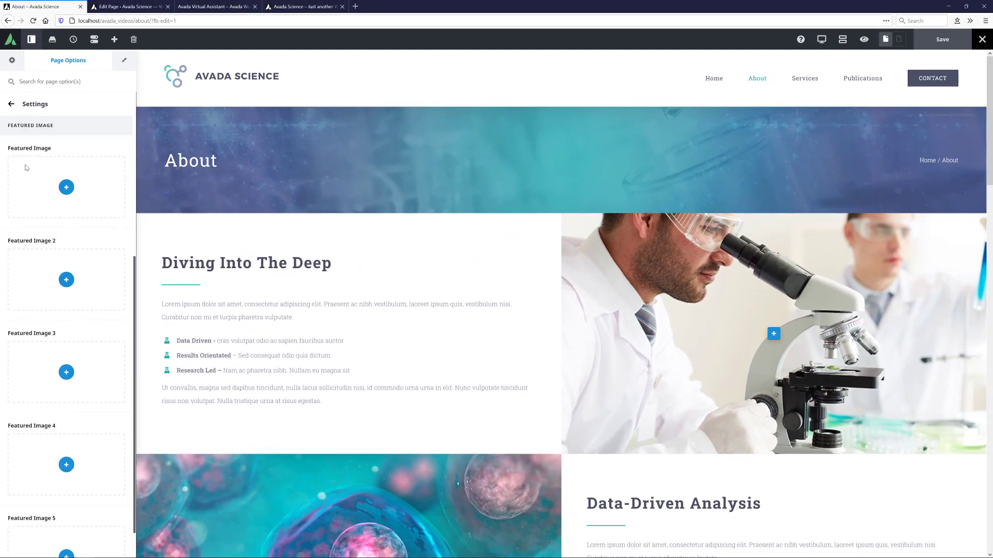
{"action": "scroll", "coordinate": [27, 168], "scroll_direction": "up", "scroll_amount": 5}
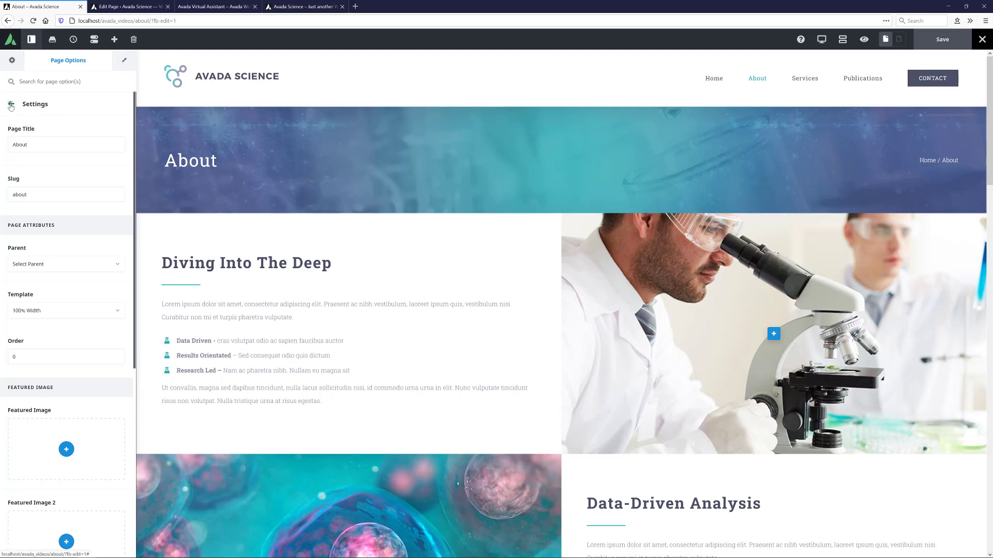
{"action": "left_click", "coordinate": [10, 106]}
View the page attributes and featured image settings in the Home page's back-end editor, and return to the About page.
{"action": "left_click", "coordinate": [154, 5]}
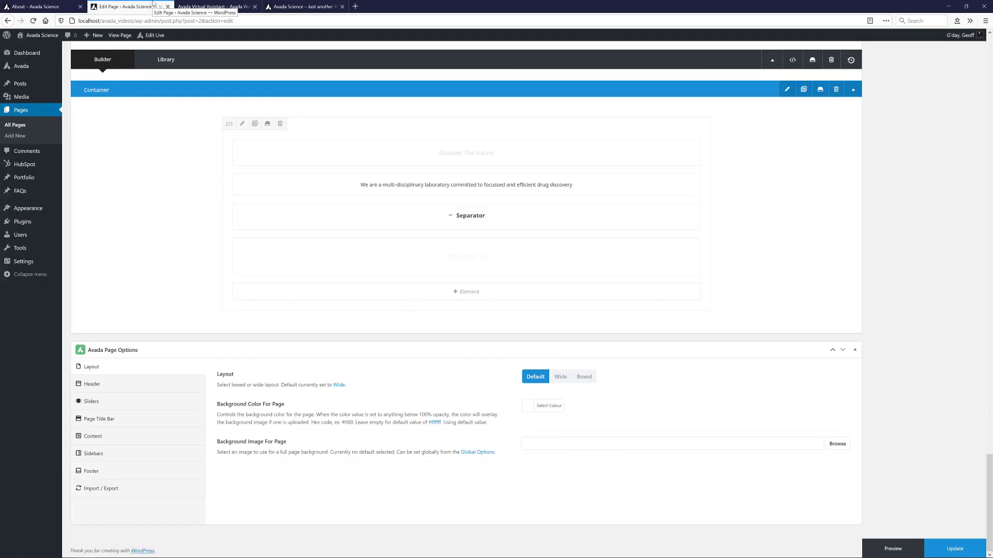
{"action": "key", "text": "Home"}
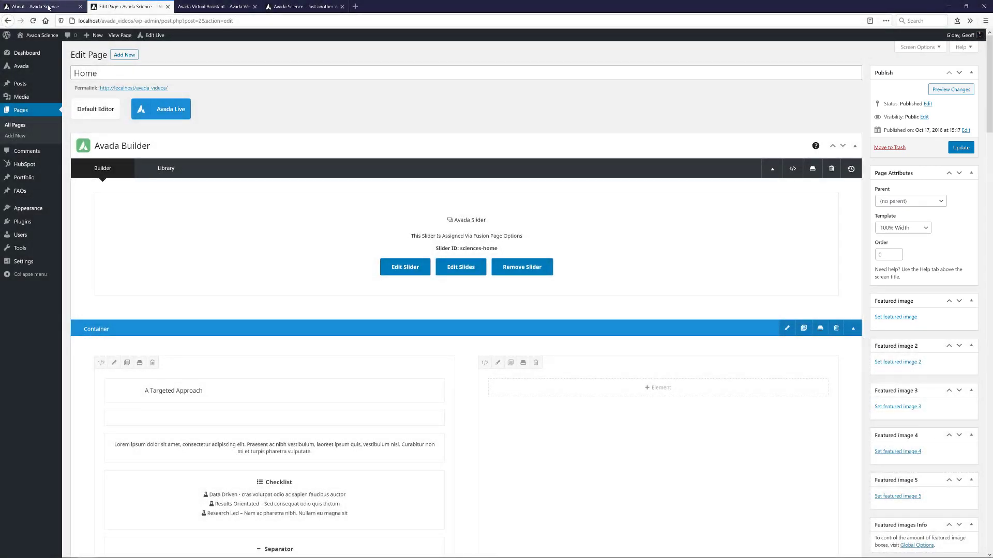
{"action": "left_click", "coordinate": [47, 7]}
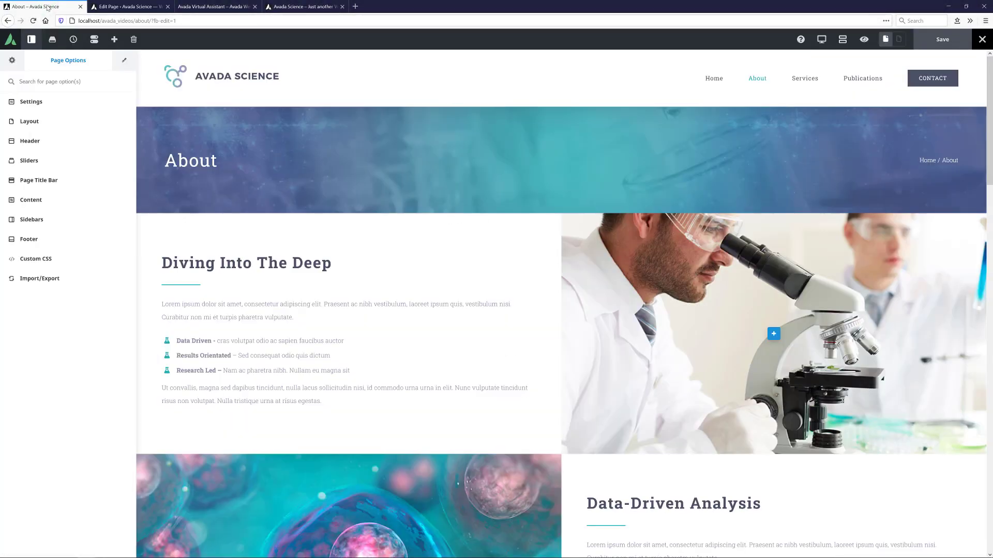
Compare the About page's Custom CSS option with the Home page's back-end editor, ending at the Page Options list.
{"action": "left_click", "coordinate": [45, 258]}
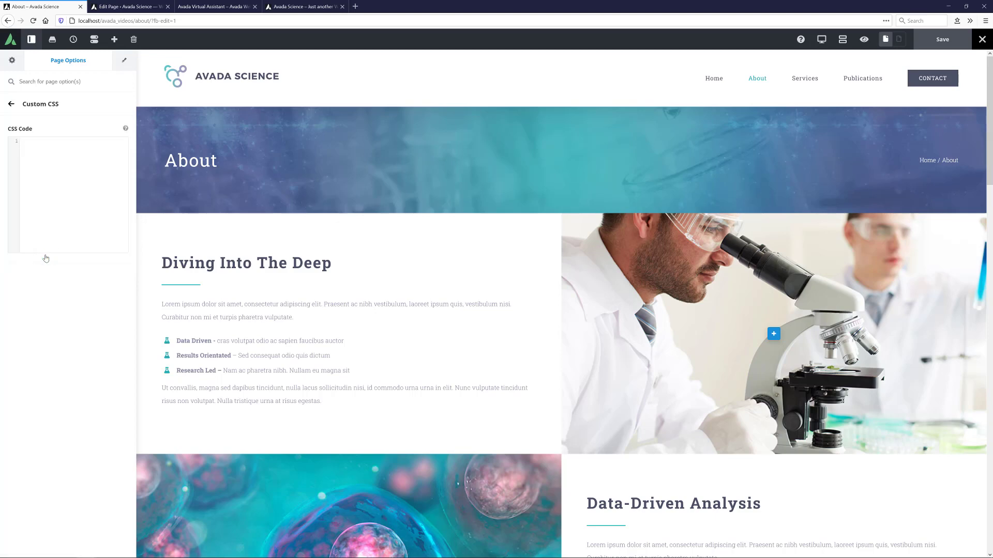
{"action": "left_click", "coordinate": [122, 6]}
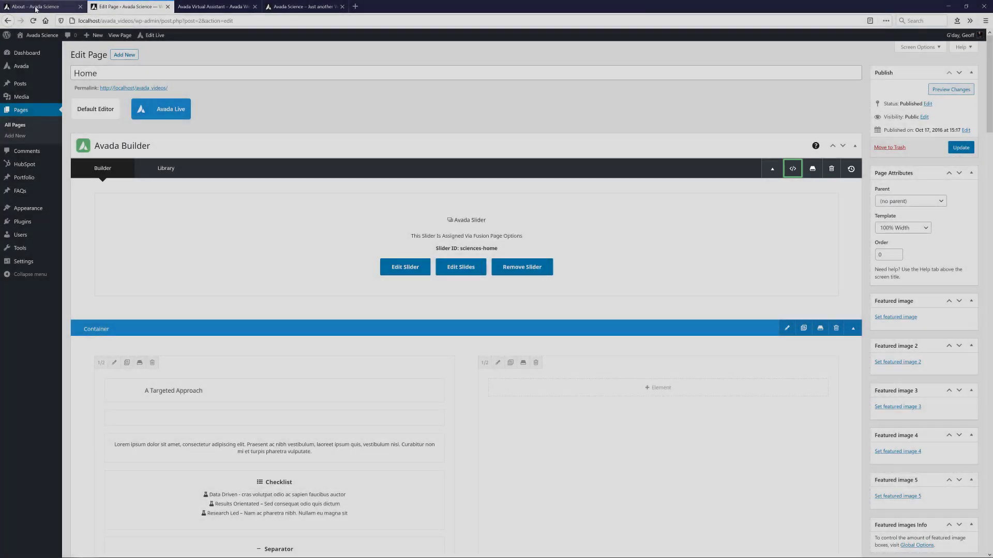
{"action": "left_click", "coordinate": [36, 7]}
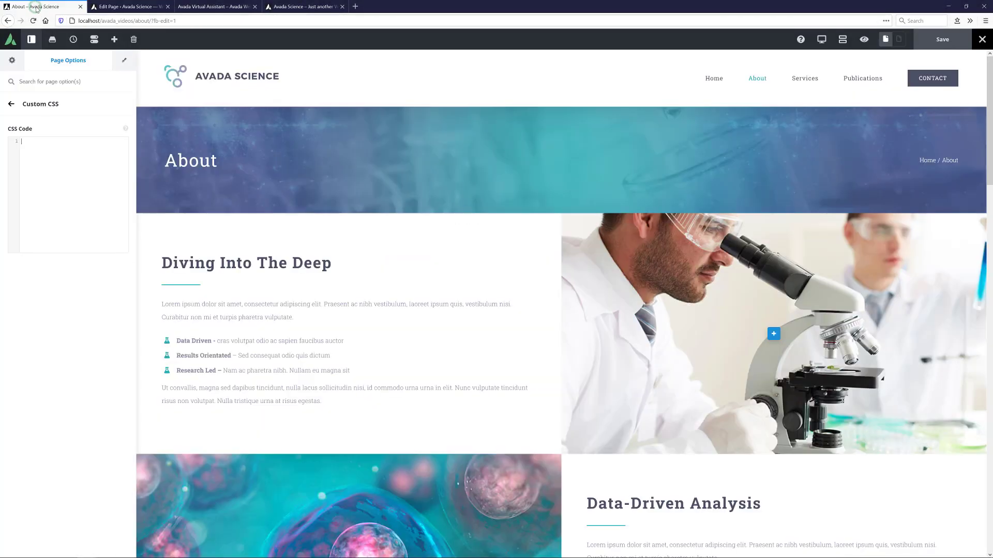
{"action": "left_click", "coordinate": [10, 106]}
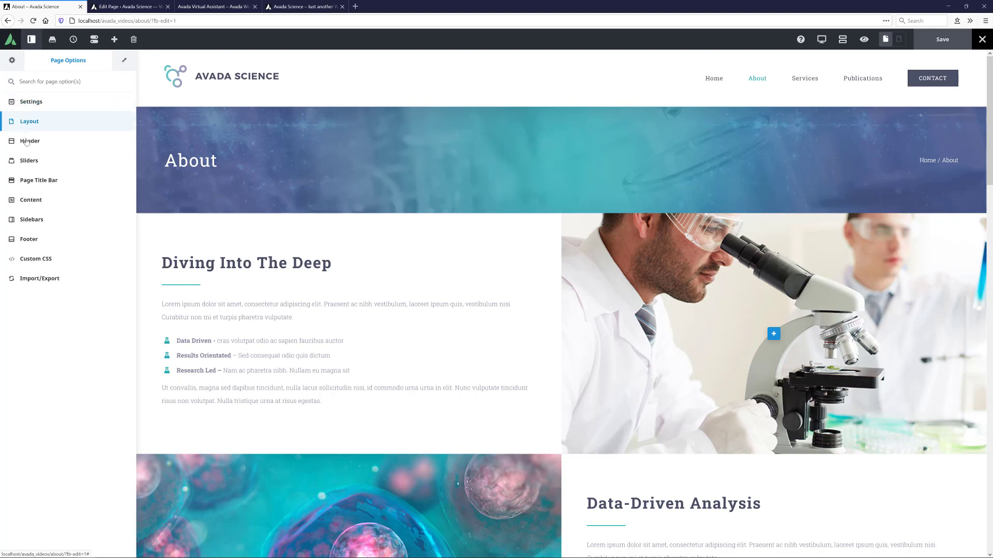
Hide the About page's header through its Header page options and display it again.
{"action": "left_click", "coordinate": [27, 142]}
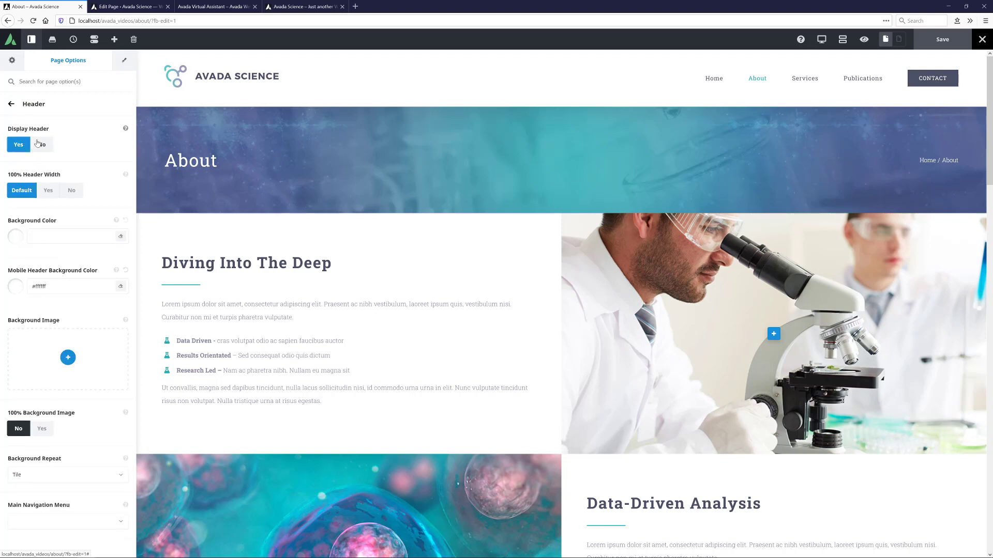
{"action": "left_click", "coordinate": [42, 144]}
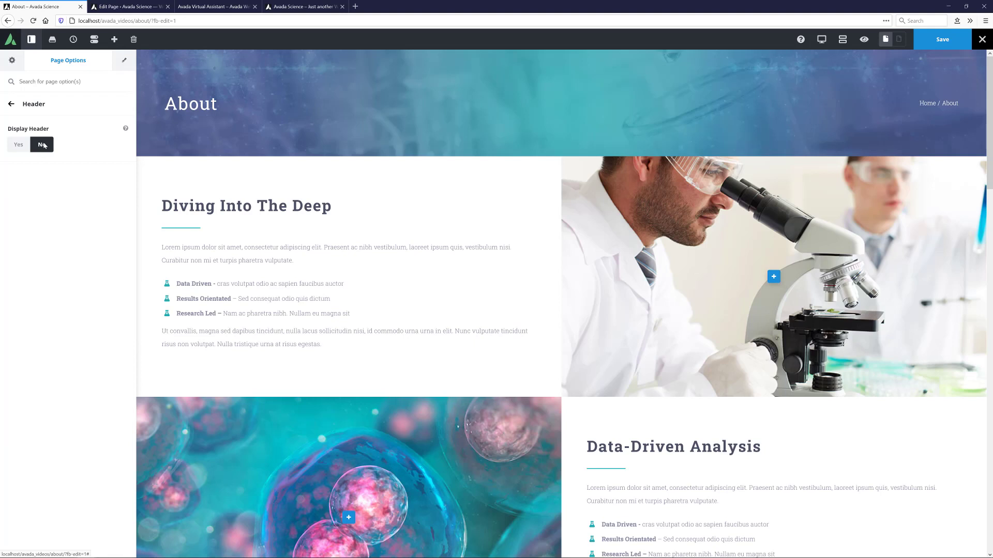
{"action": "left_click", "coordinate": [20, 143]}
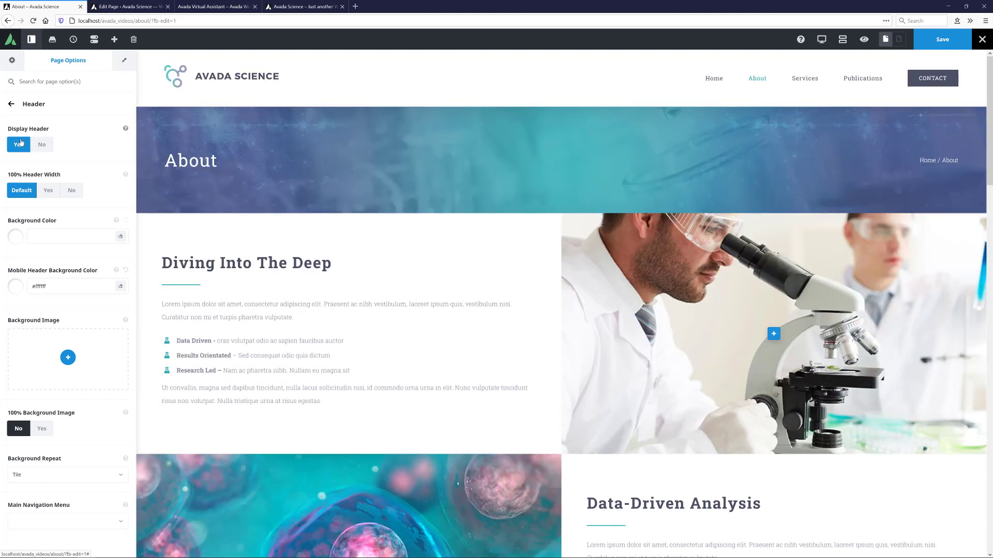
Examine the Header and Footer page options of the Avada Virtual Assistant page, which uses custom layout sections.
{"action": "left_click", "coordinate": [196, 5]}
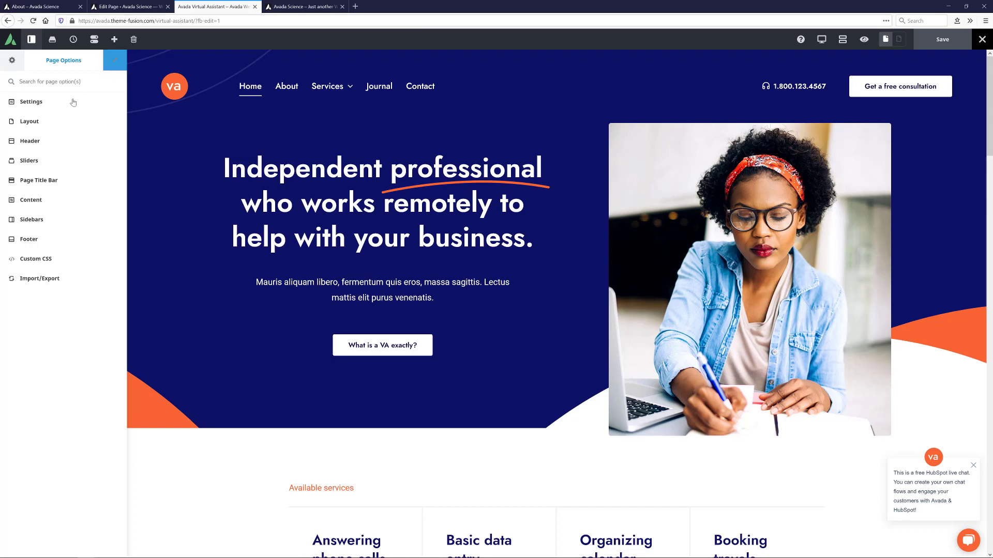
{"action": "left_click", "coordinate": [30, 141]}
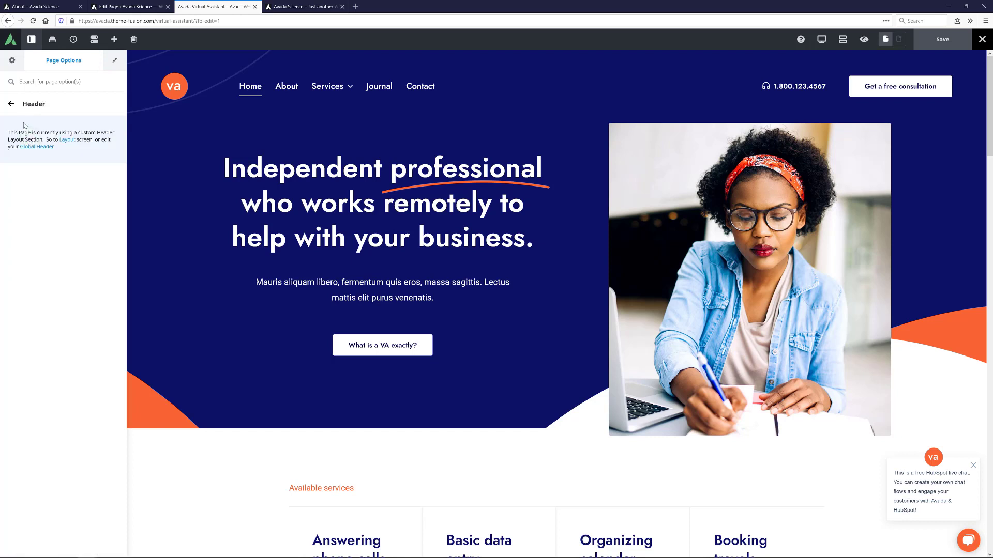
{"action": "left_click", "coordinate": [11, 103]}
{"action": "left_click", "coordinate": [29, 238]}
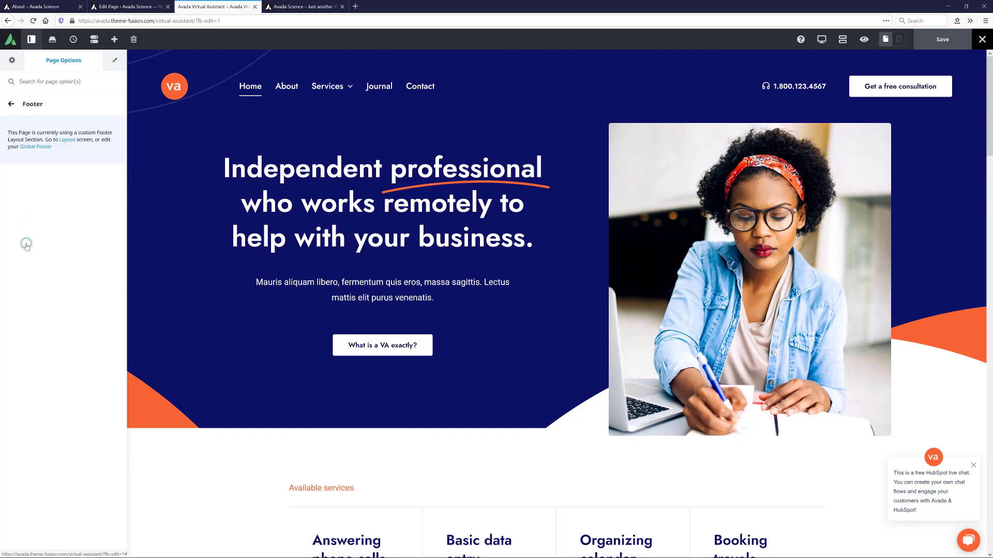
{"action": "left_click", "coordinate": [13, 103]}
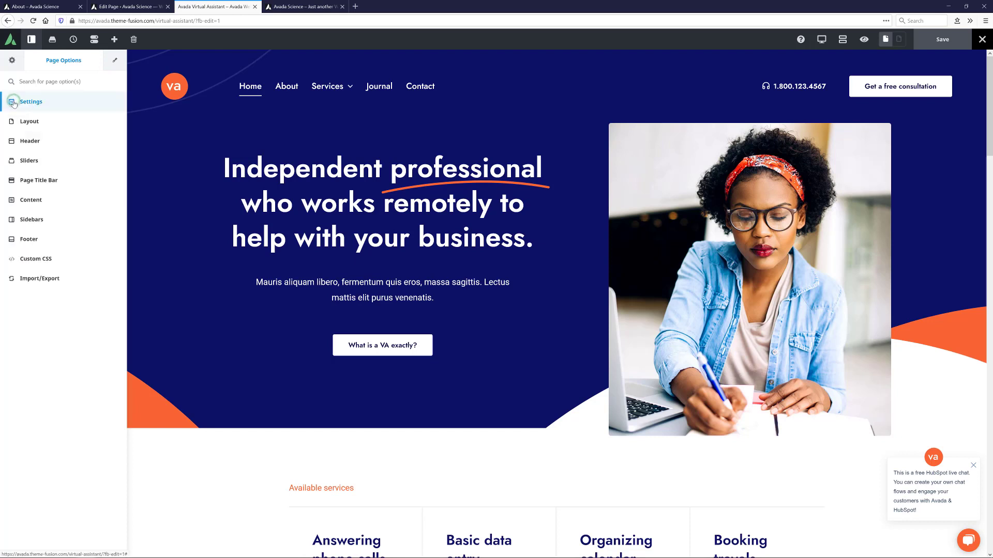
Return to the About page and open the Page Title Bar page options directly from its title bar.
{"action": "left_click", "coordinate": [34, 8]}
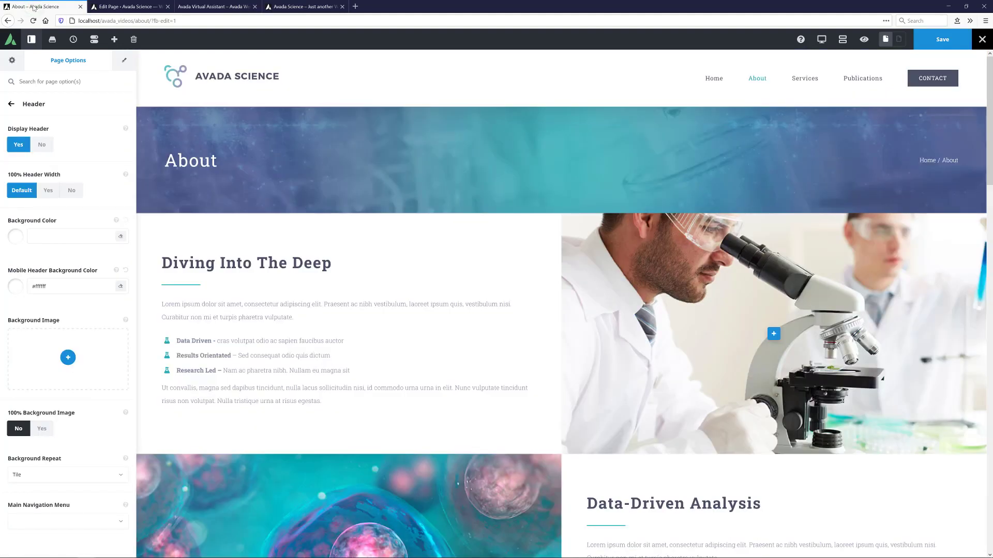
{"action": "left_click", "coordinate": [11, 104]}
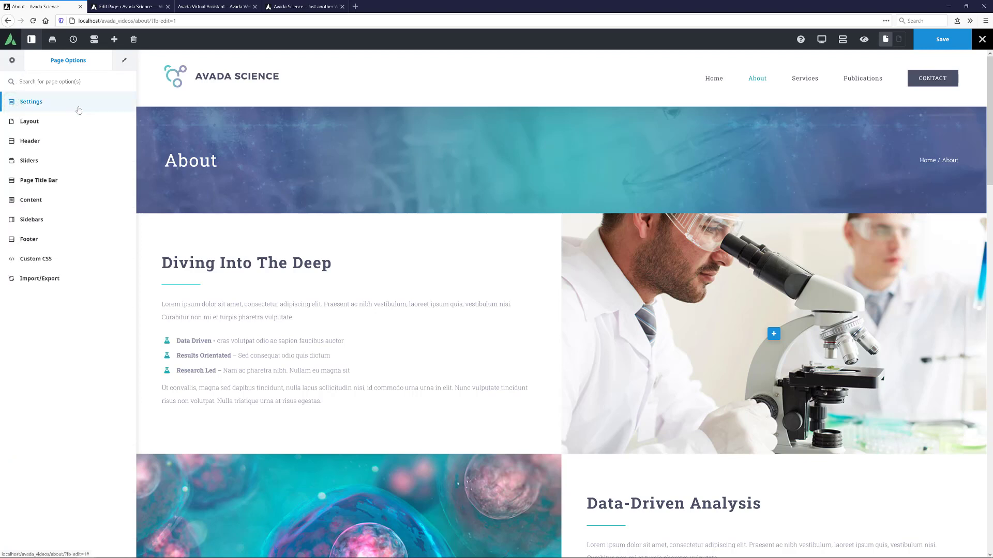
{"action": "mouse_move", "coordinate": [561, 152]}
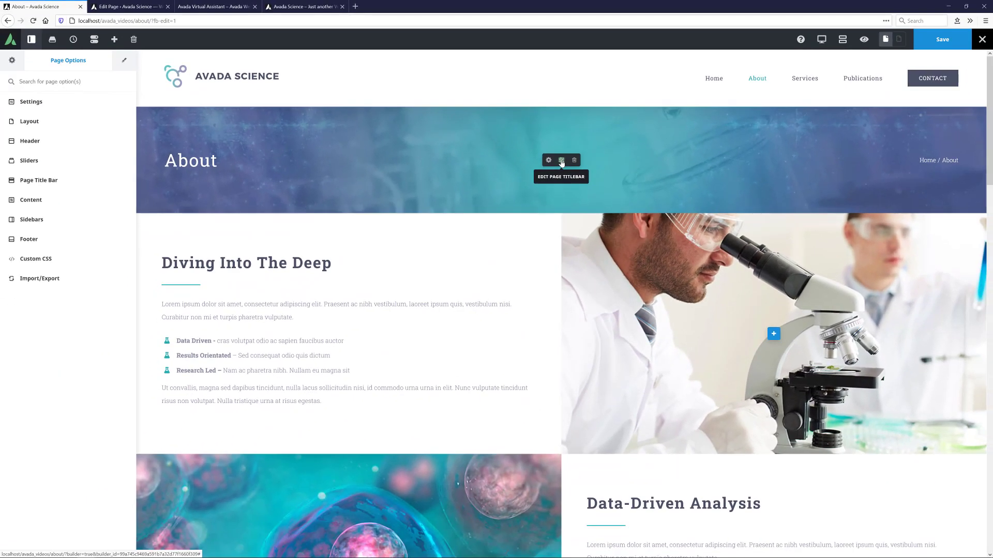
{"action": "left_click", "coordinate": [561, 161]}
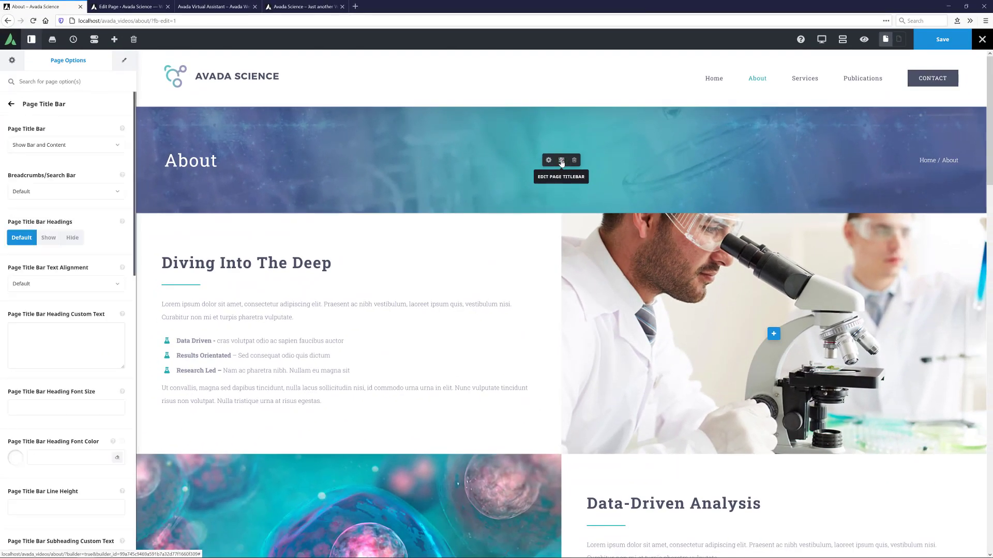
Examine the live Home page slider's page options and its slider editing choices, closing both without changes.
{"action": "left_click", "coordinate": [287, 6]}
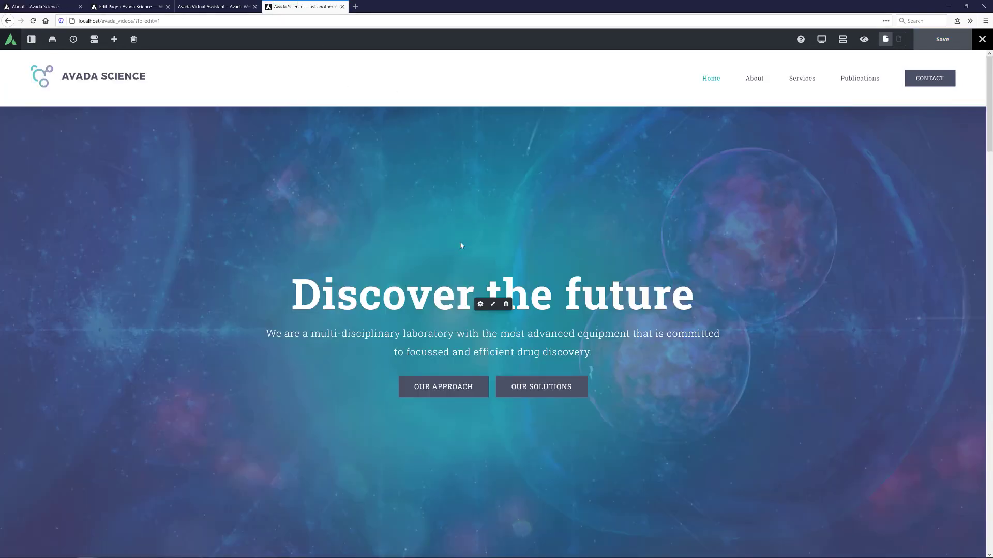
{"action": "left_click", "coordinate": [480, 305]}
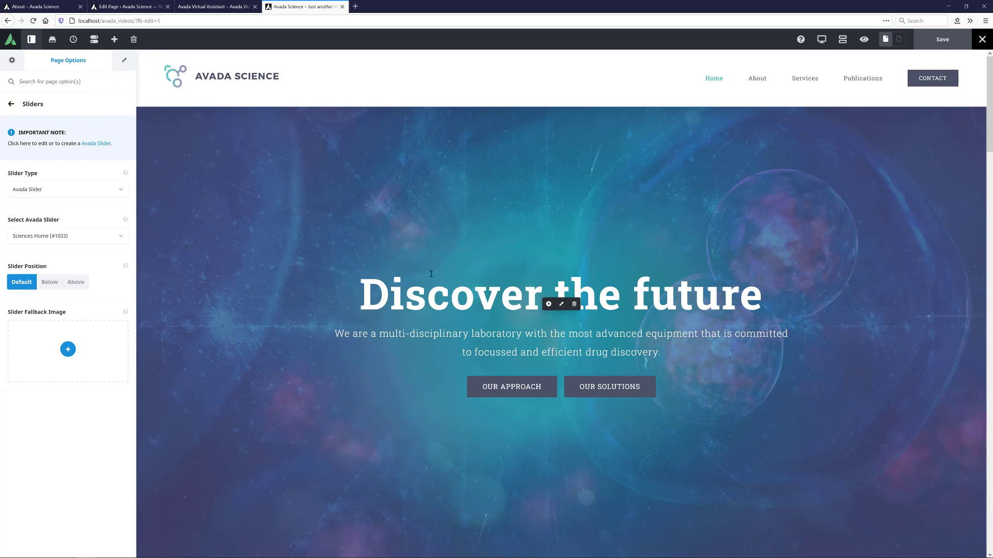
{"action": "left_click", "coordinate": [31, 40]}
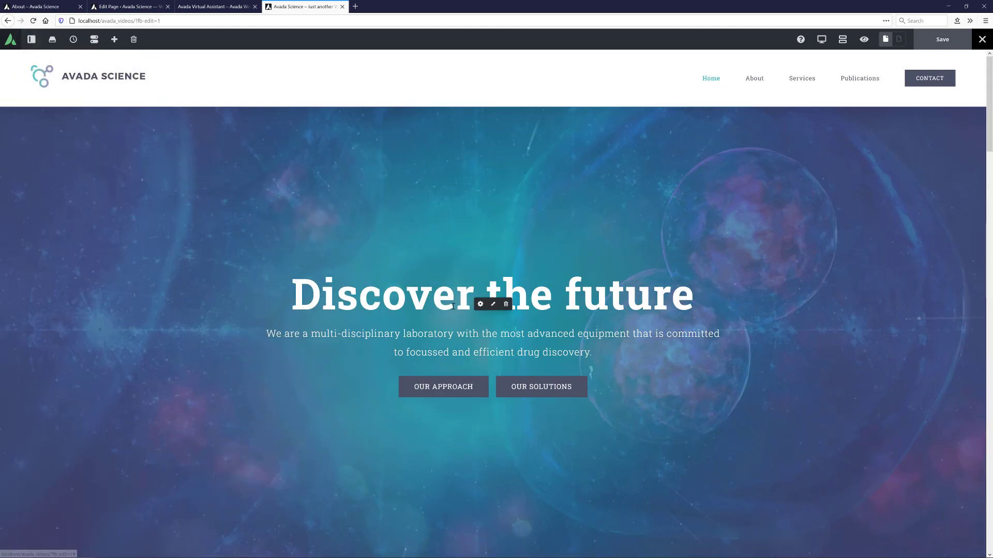
{"action": "left_click", "coordinate": [493, 304]}
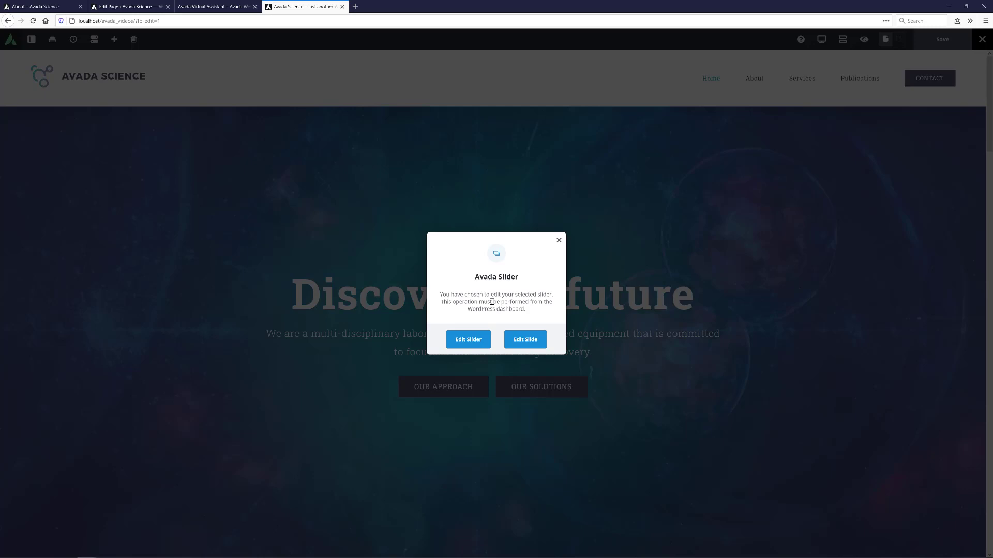
{"action": "left_click", "coordinate": [559, 241]}
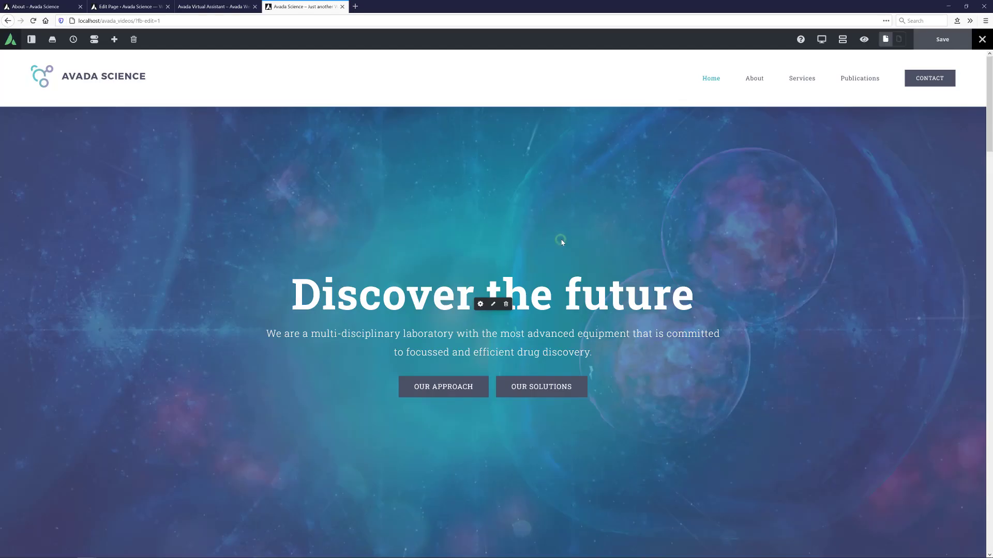